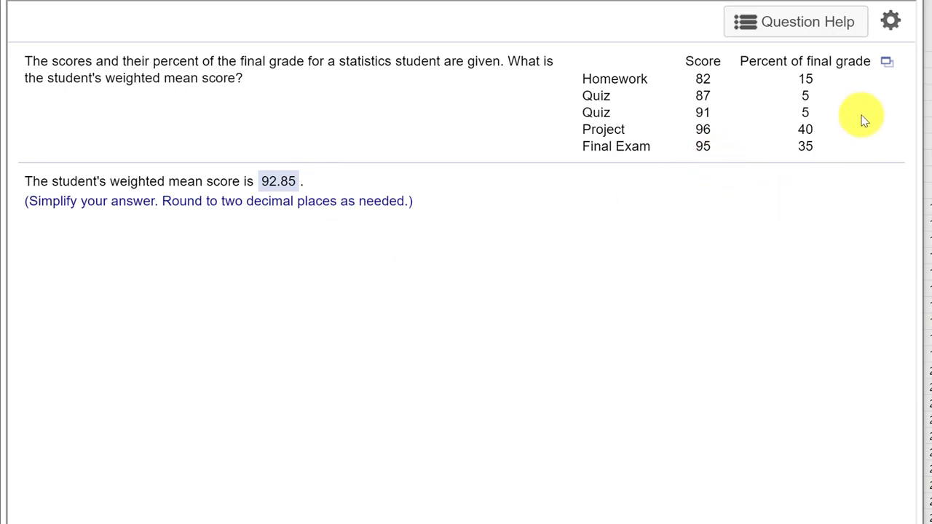
Step: Copy the MyLab Statistics score table to the clipboard as text and close the copy window
left_click(883, 62)
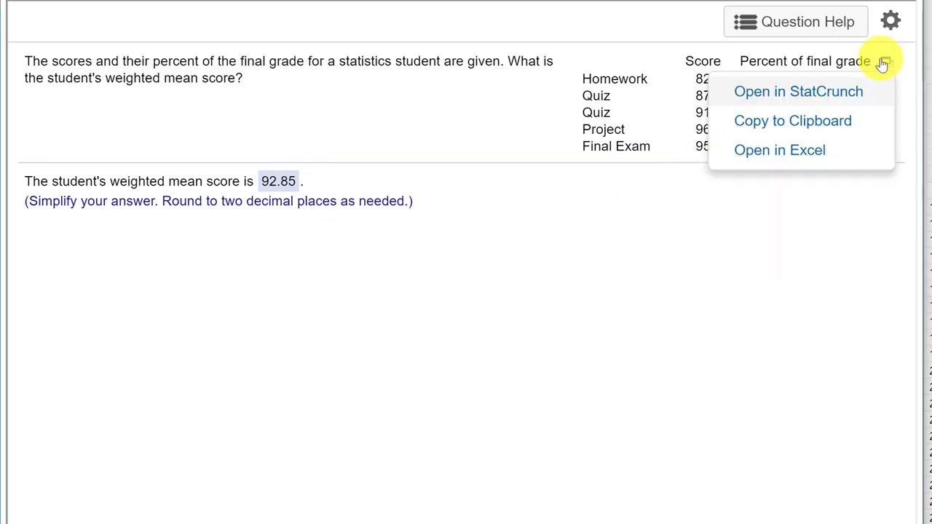
left_click(832, 123)
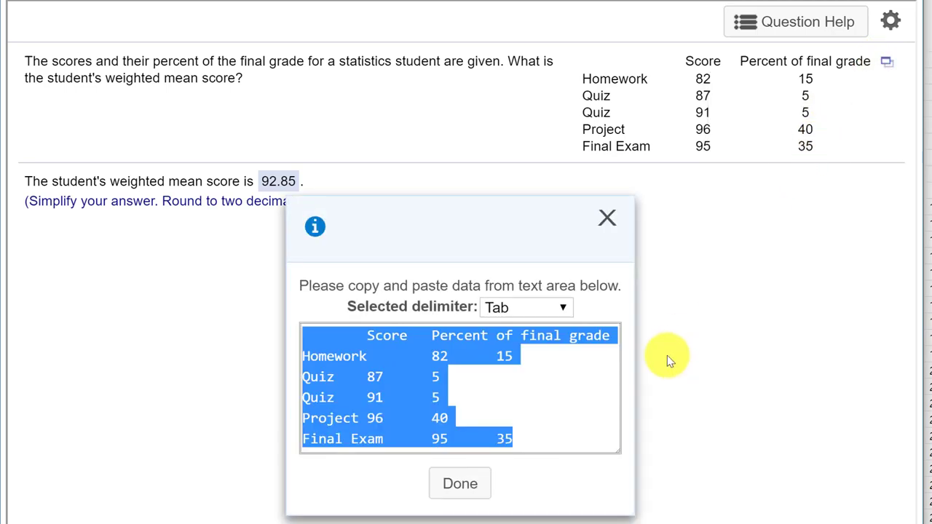
right_click(411, 362)
left_click(444, 316)
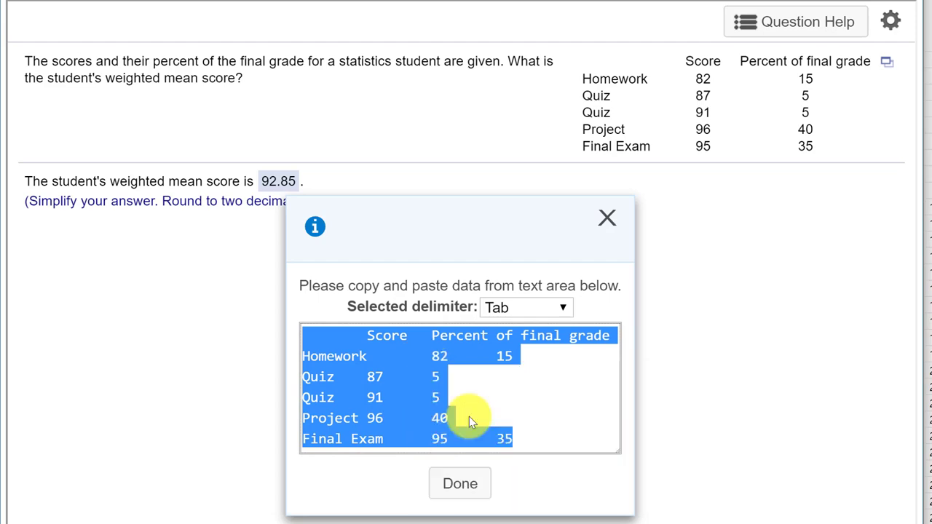
left_click(483, 498)
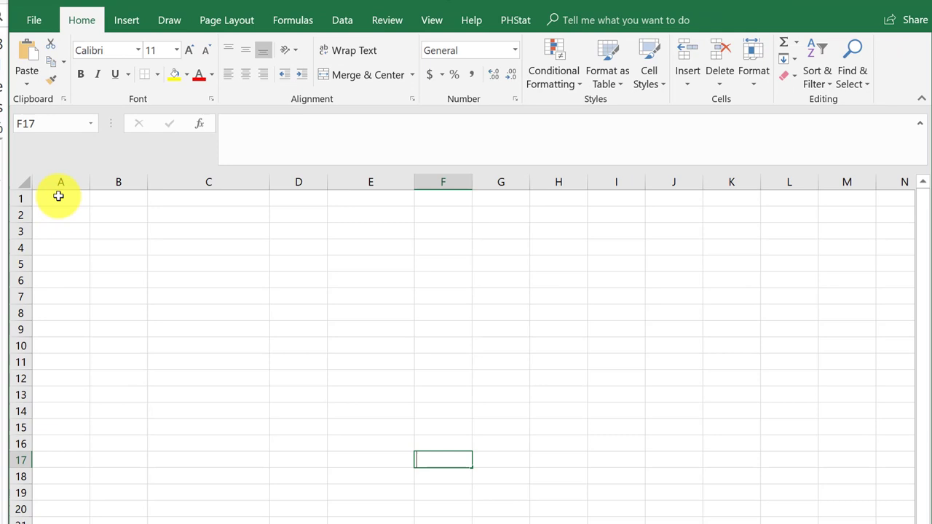
Step: Paste the score table at A1 so it fills A1:C6, then select D2
left_click(58, 196)
right_click(58, 196)
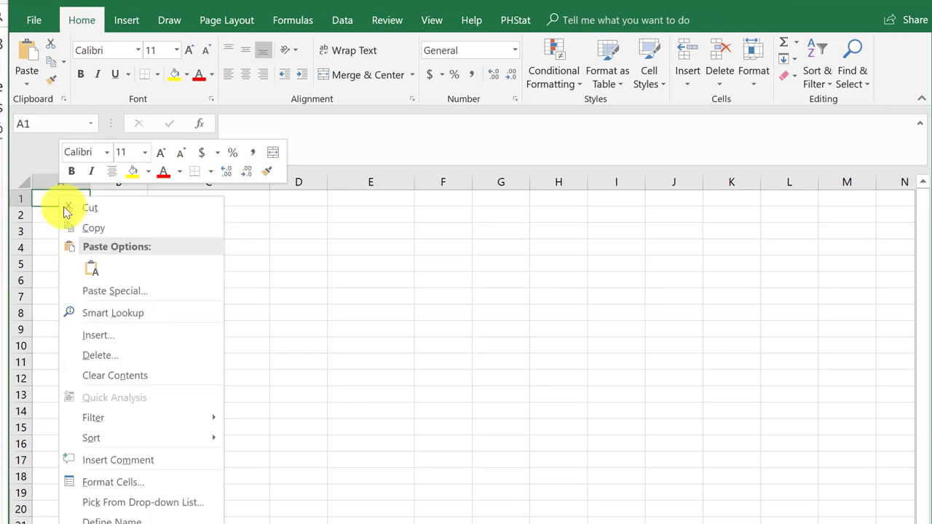
left_click(83, 265)
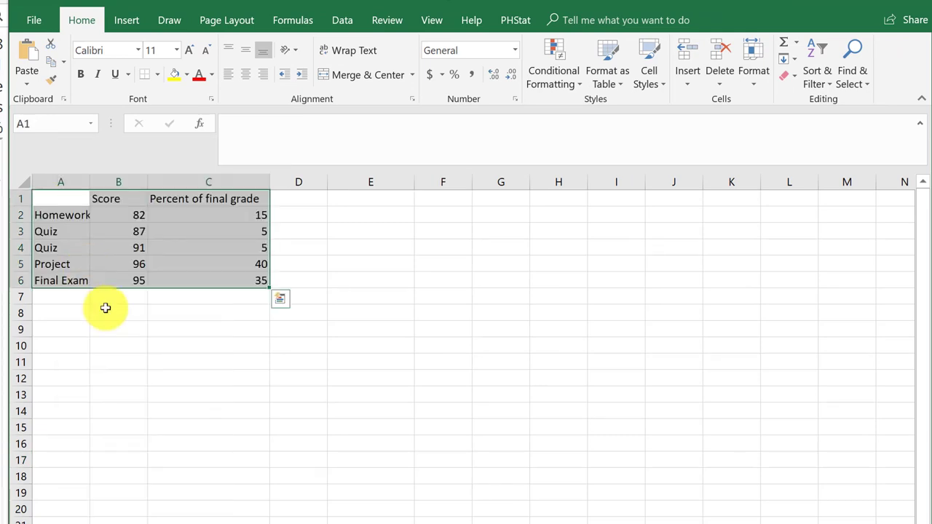
left_click(287, 328)
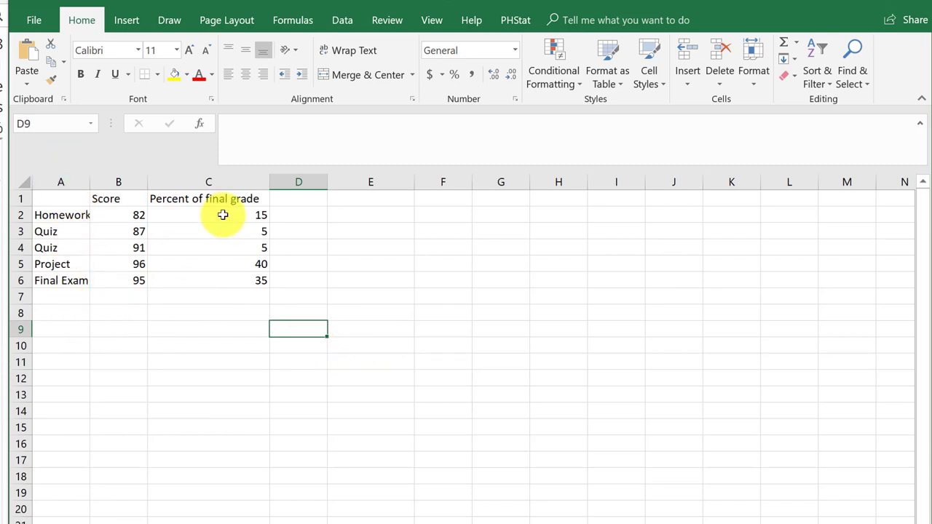
left_click(311, 215)
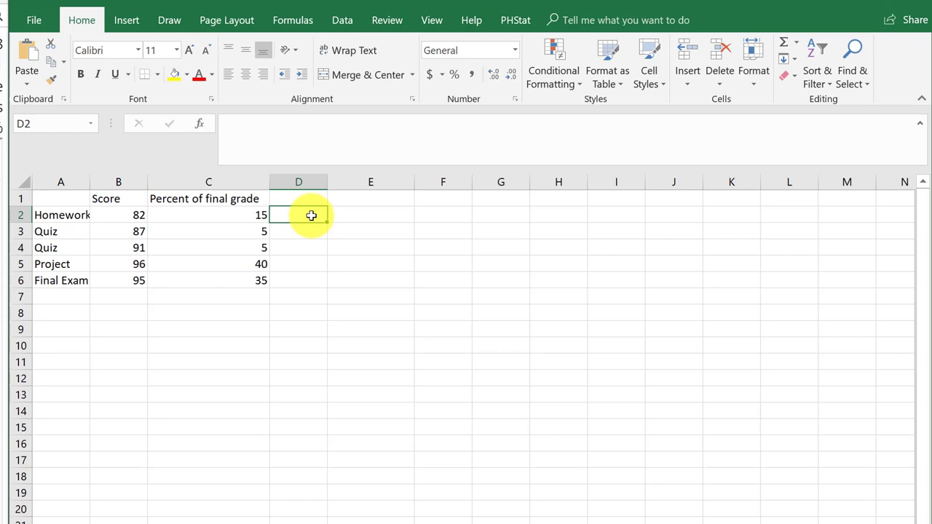
Step: Enter =B2*C2/100 in D2 and fill it down to D6 (12.3 through 33.25)
type("=")
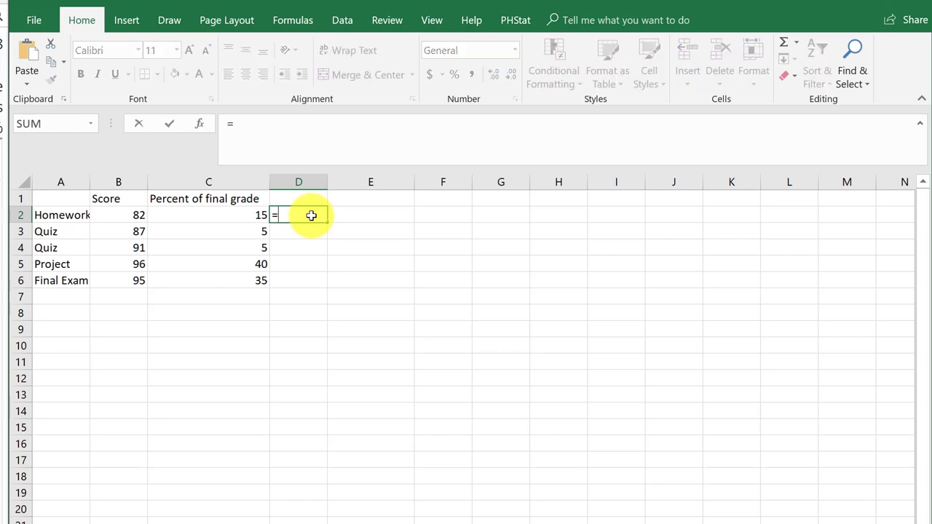
left_click(127, 216)
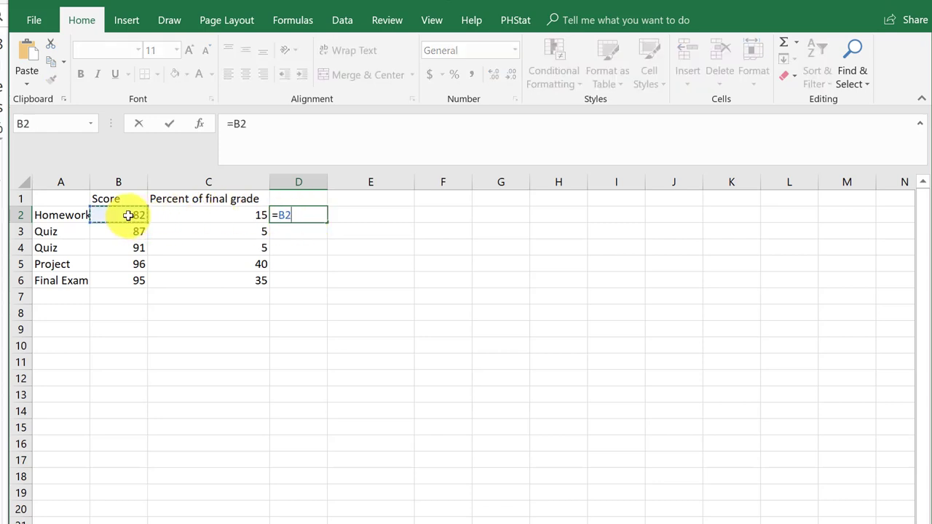
type("*")
left_click(223, 218)
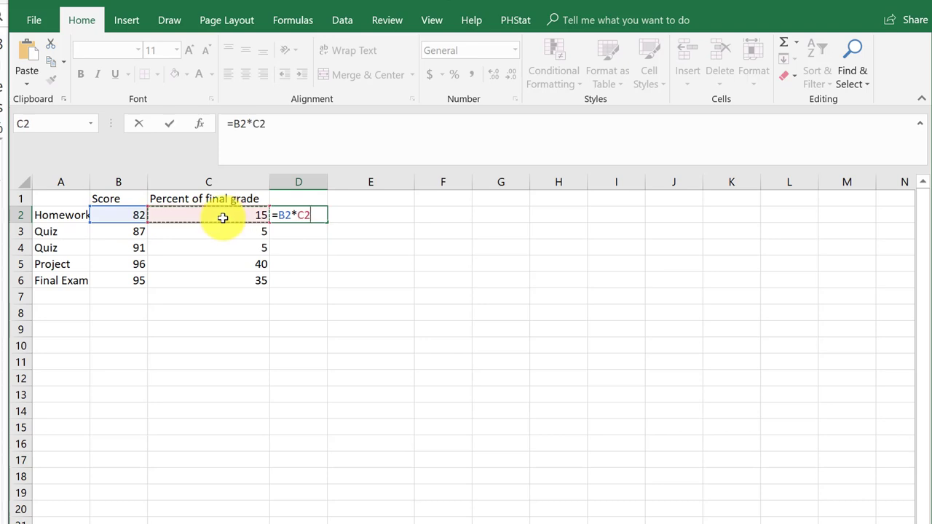
type("/100")
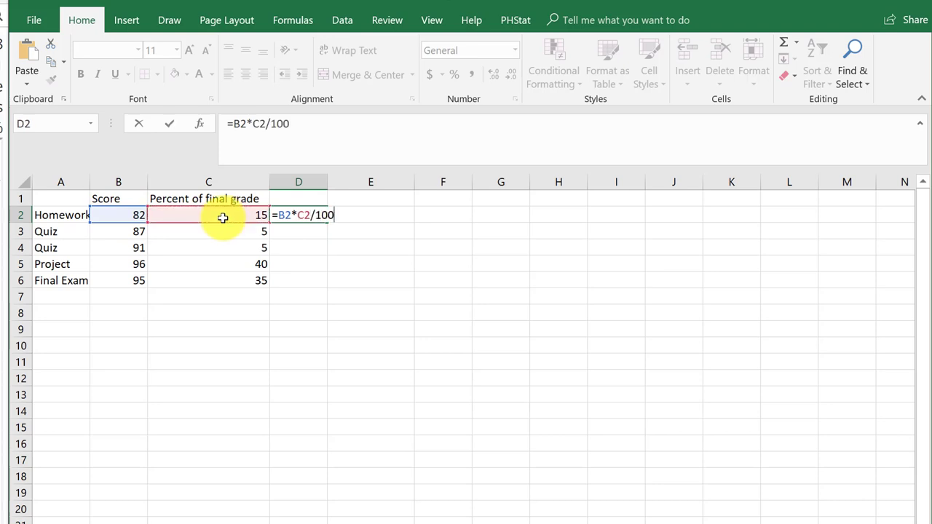
key("Return")
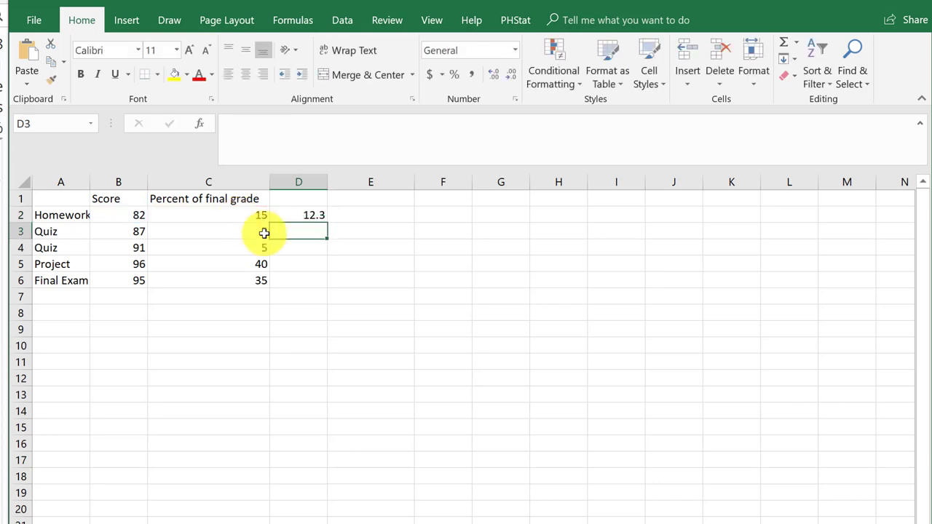
left_click(318, 215)
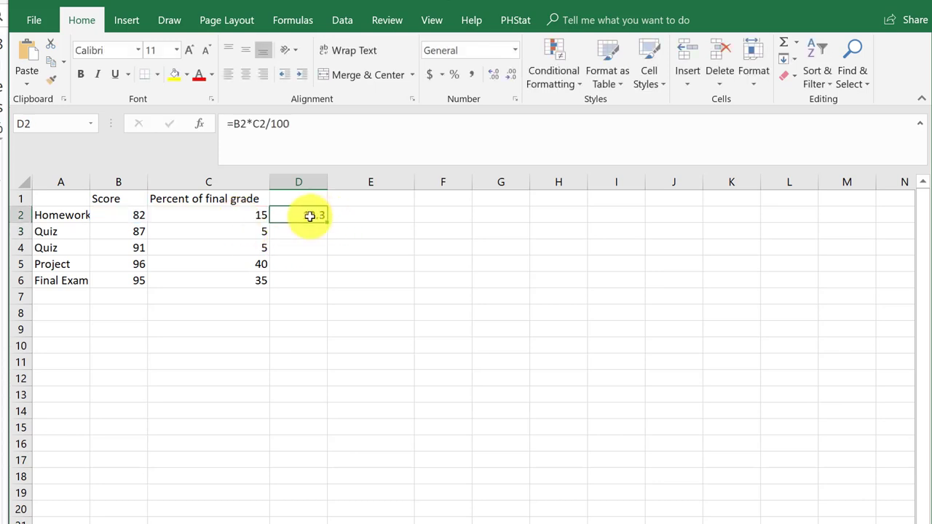
left_click_drag(325, 218, 327, 286)
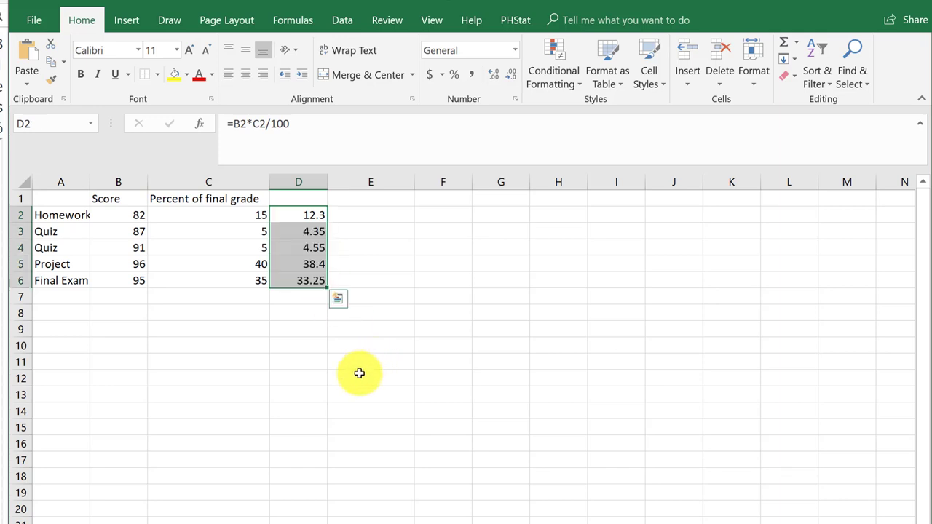
left_click(297, 297)
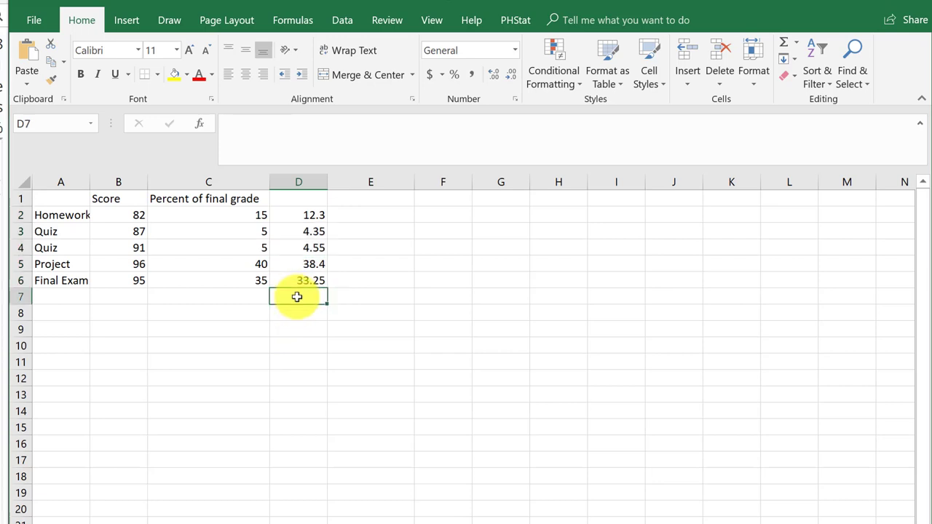
Step: Enter =SUM(D2:D6) in D7, giving a weighted mean score of 92.85
type("=sum")
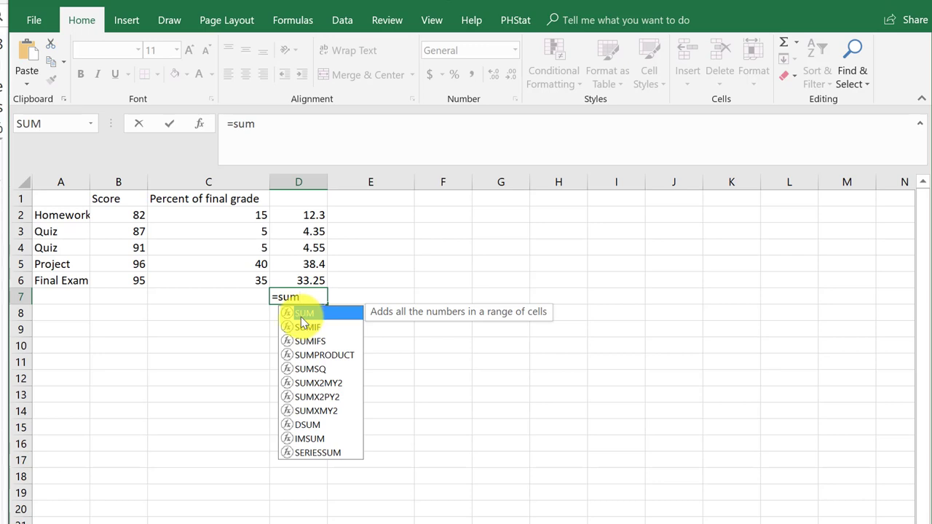
double_click(304, 315)
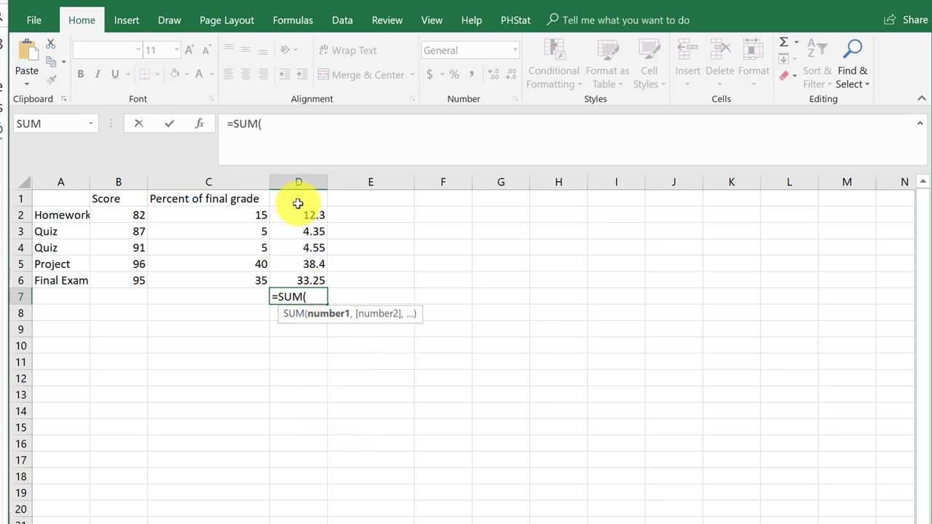
left_click_drag(298, 212, 307, 276)
key("Return")
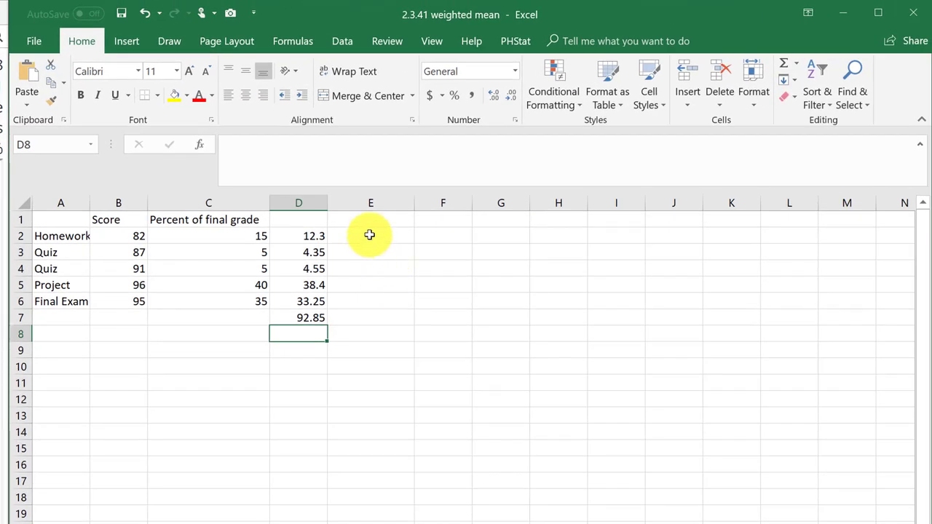
Step: Enter =FORMULATEXT(D2) in E2 and fill it down to E7 to display each formula
left_click(369, 235)
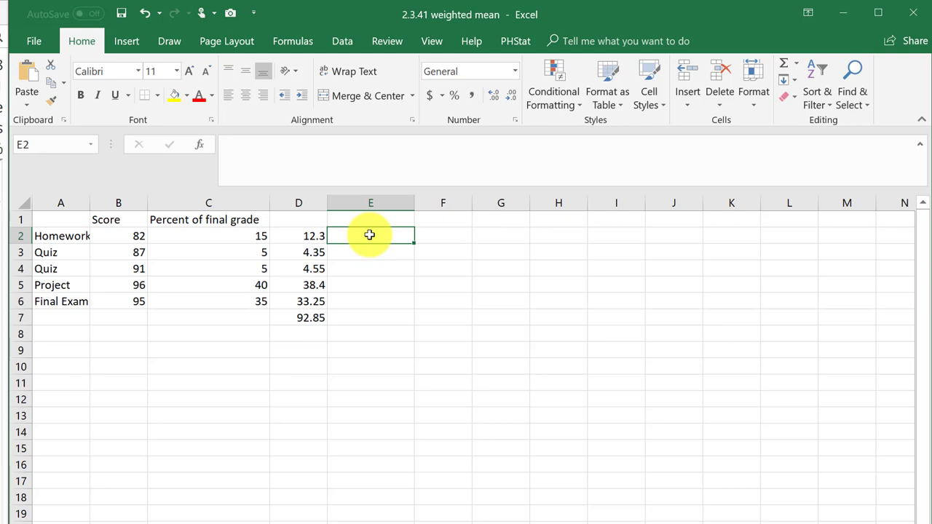
type("=")
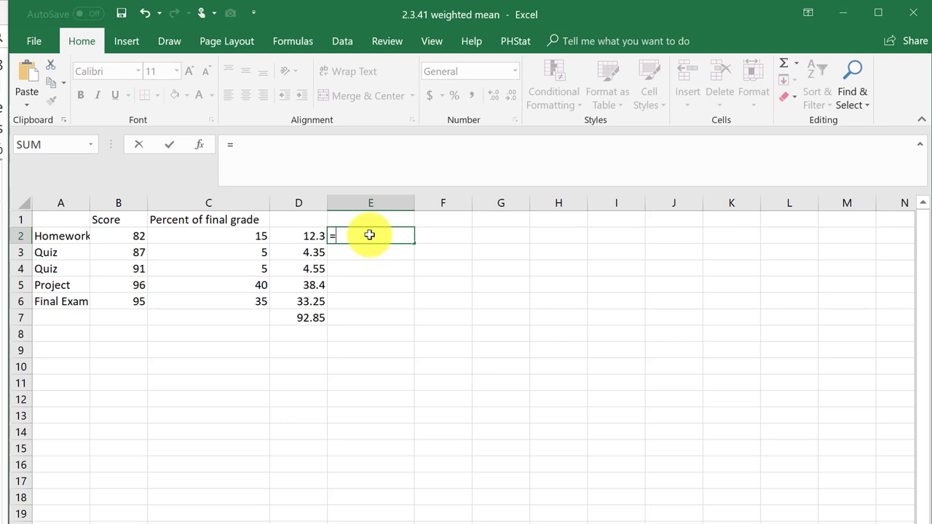
type("form")
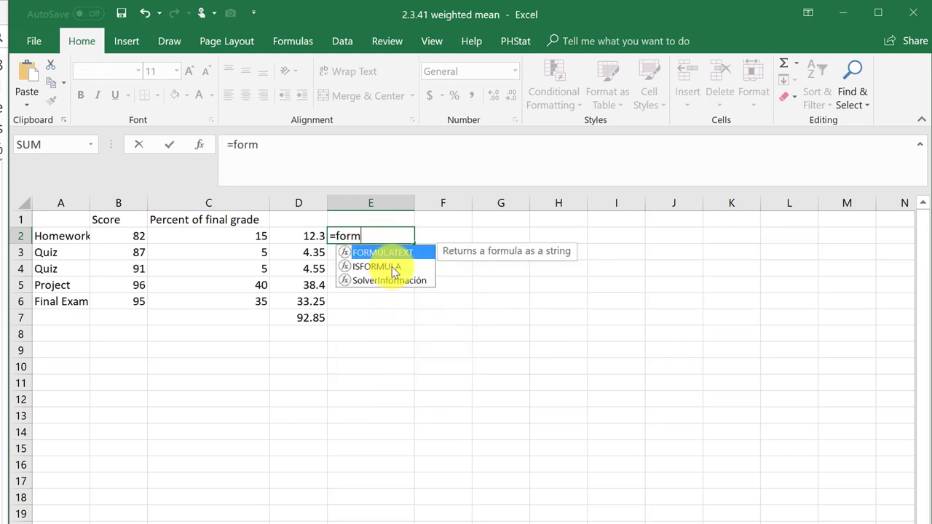
double_click(389, 253)
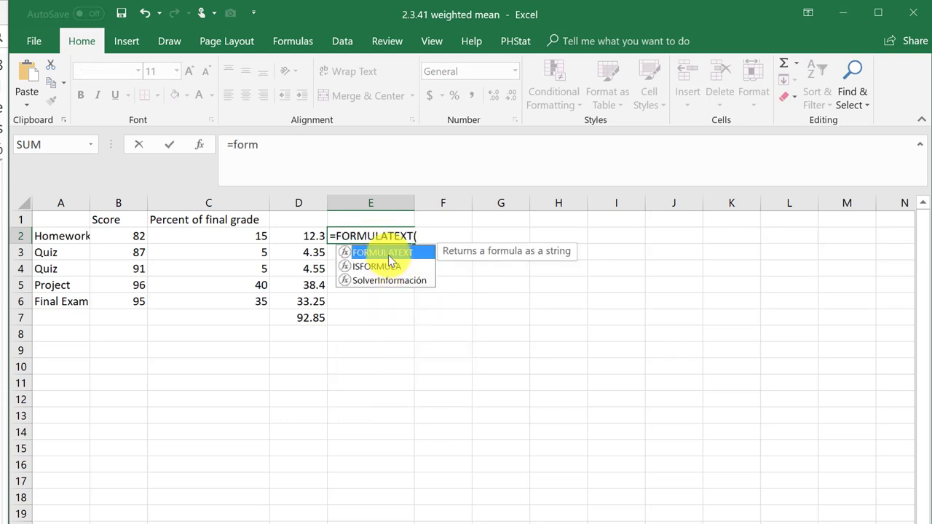
left_click(313, 237)
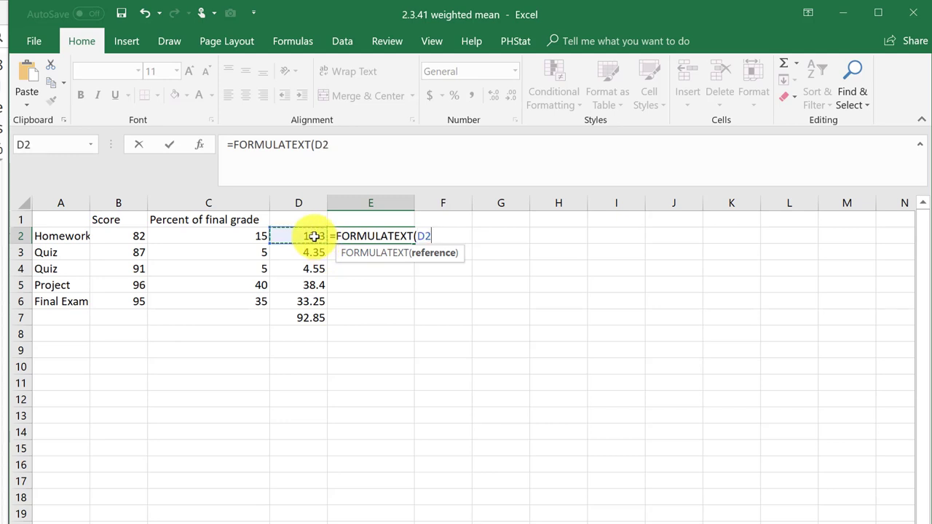
key("Return")
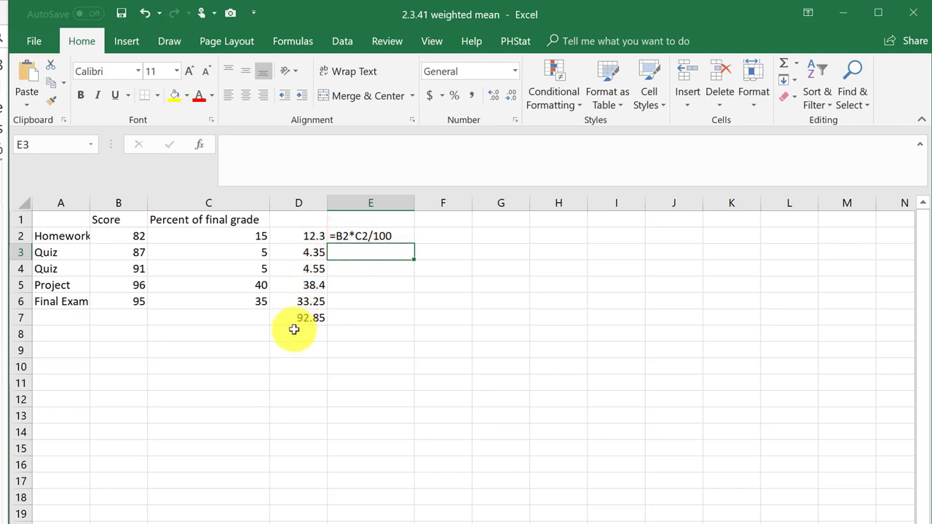
left_click(361, 233)
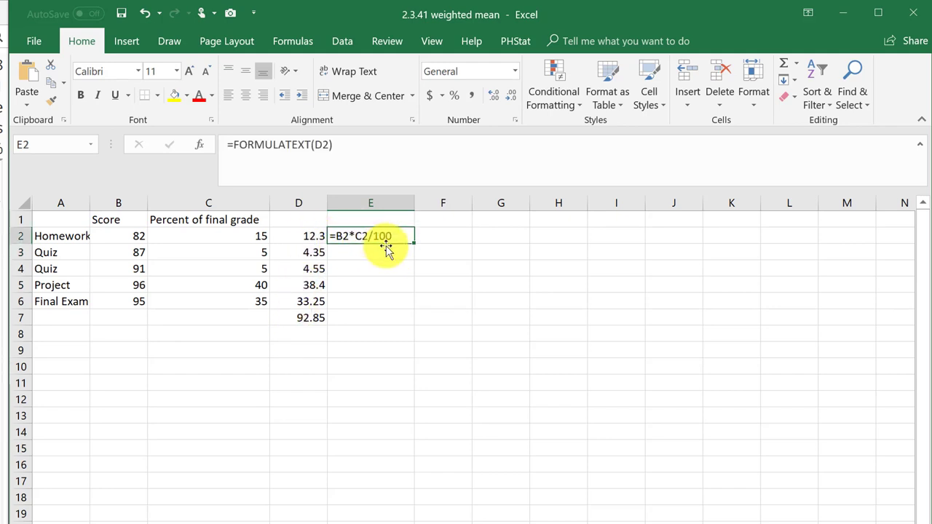
left_click_drag(414, 244, 414, 330)
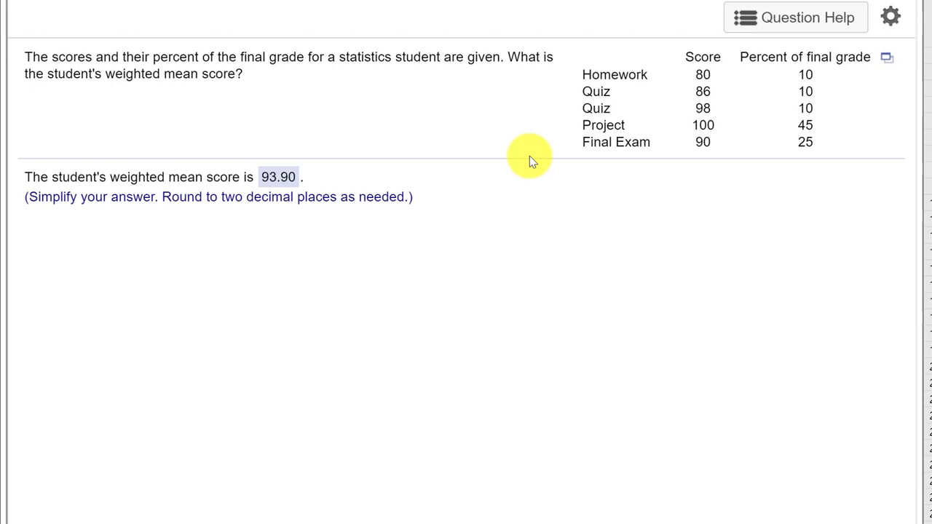
Step: Copy the new question's score and percent table from MyLab to the clipboard
left_click(886, 60)
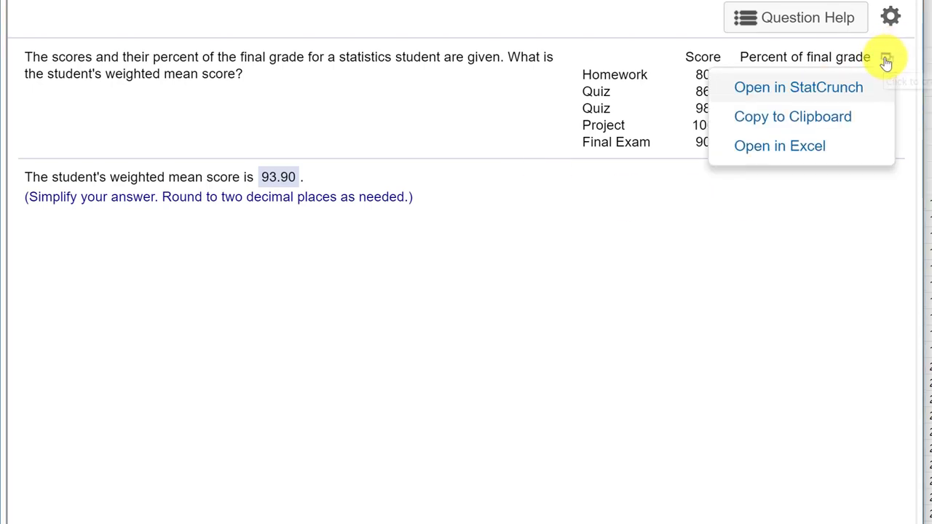
left_click(819, 124)
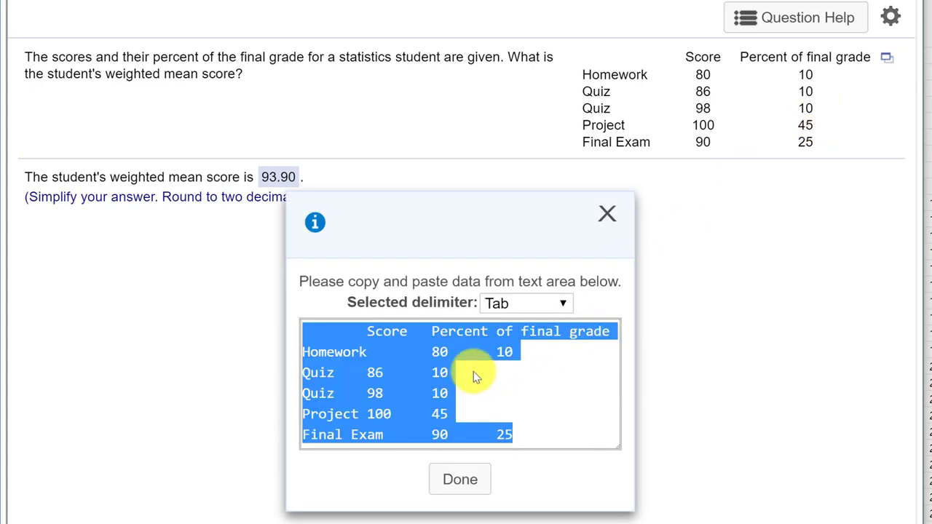
right_click(414, 352)
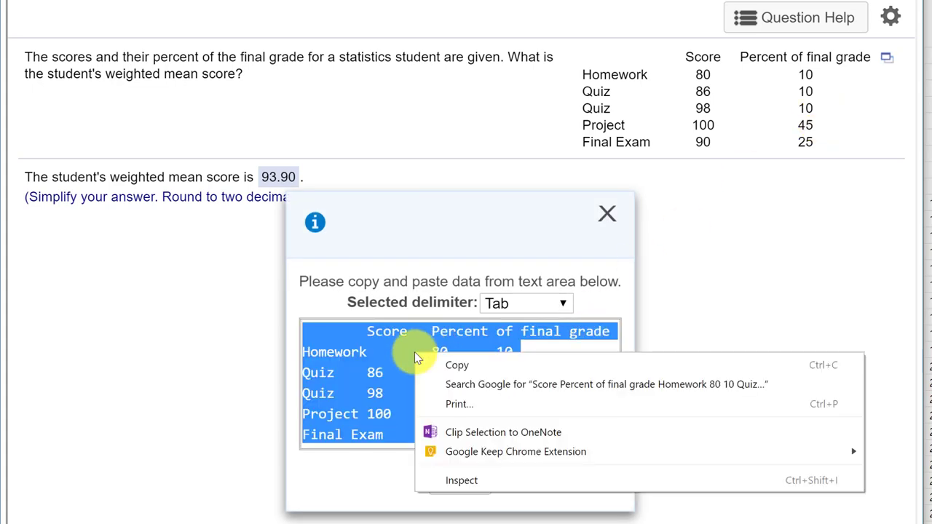
left_click(454, 368)
left_click(459, 482)
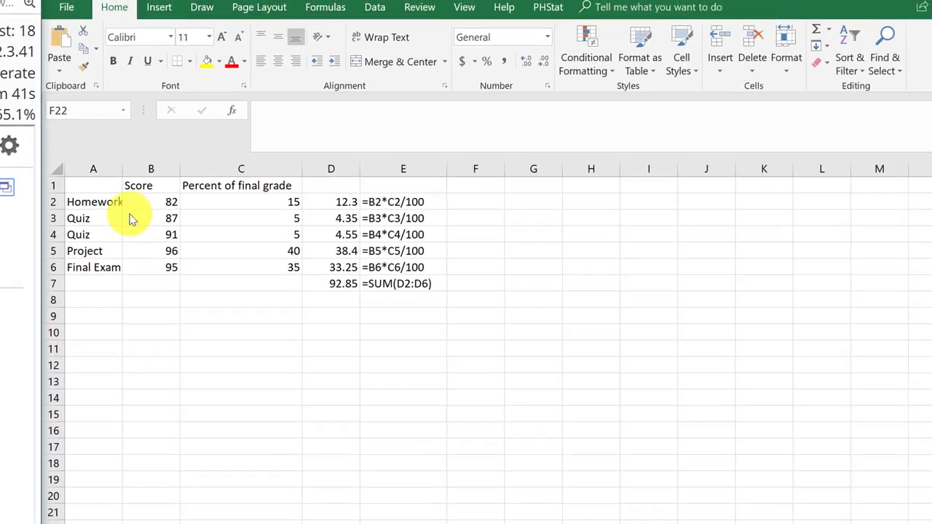
Step: Paste the new scores over A1:C6 so D7 recalculates to a weighted mean of 93.9
key("ctrl+v")
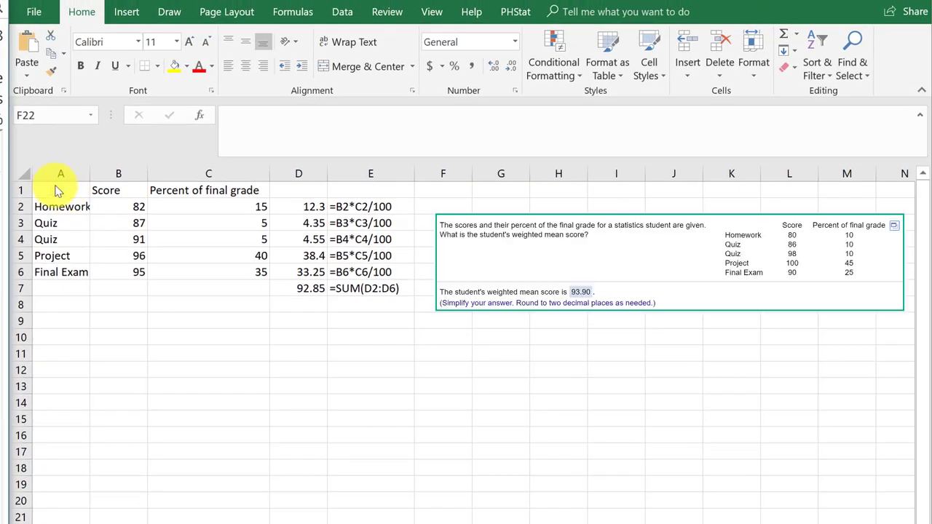
left_click(55, 186)
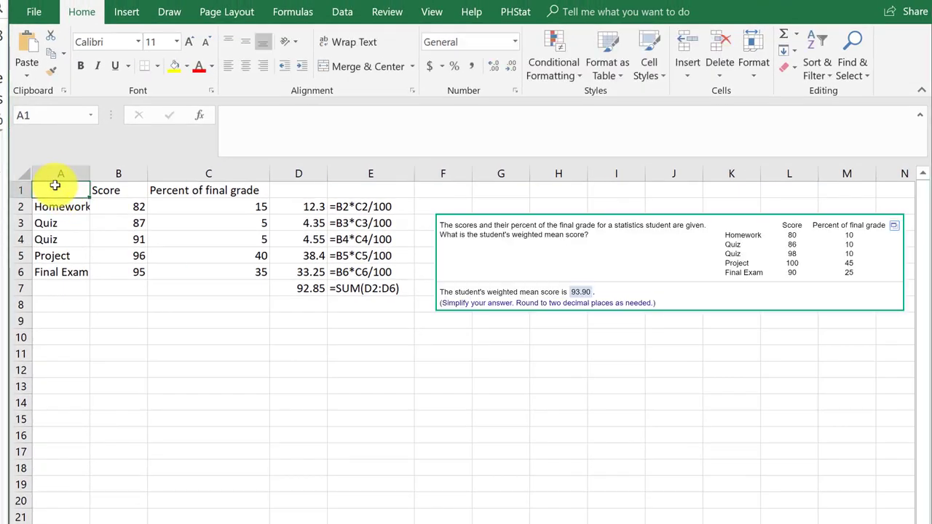
right_click(54, 185)
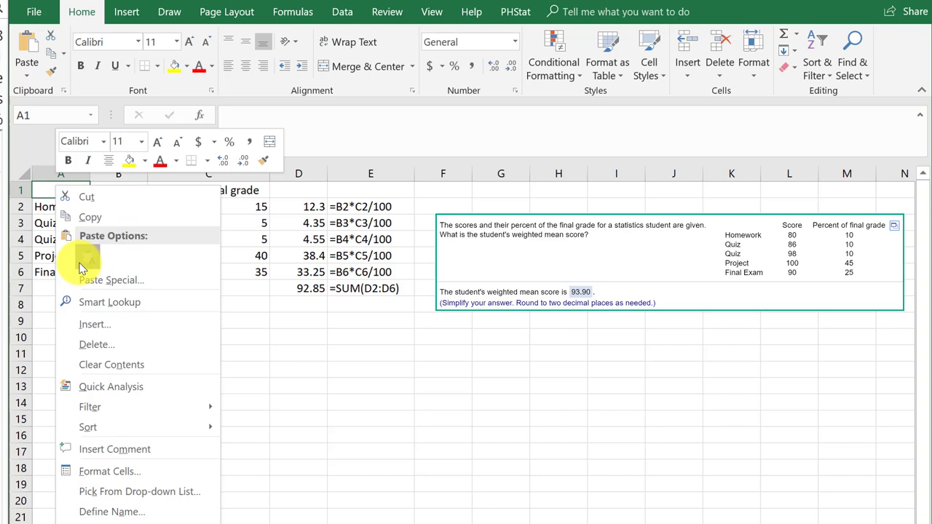
left_click(63, 258)
left_click(324, 431)
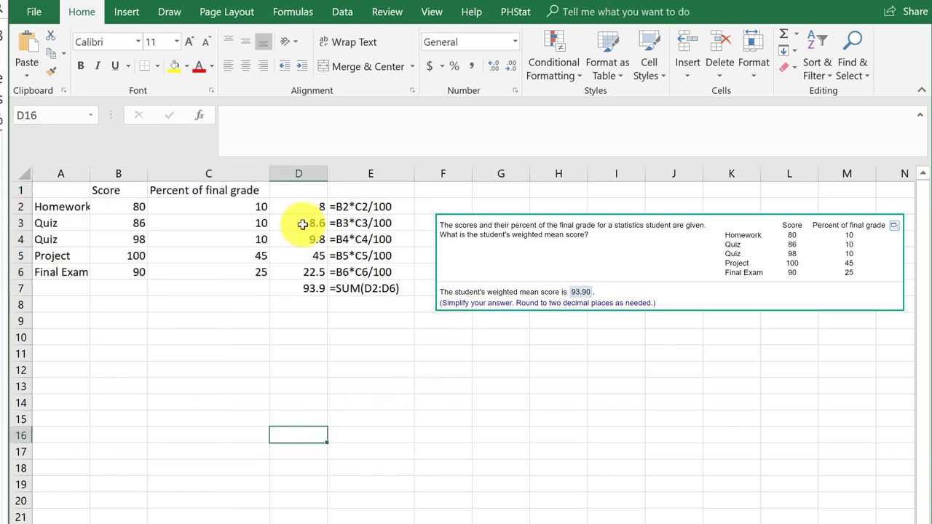